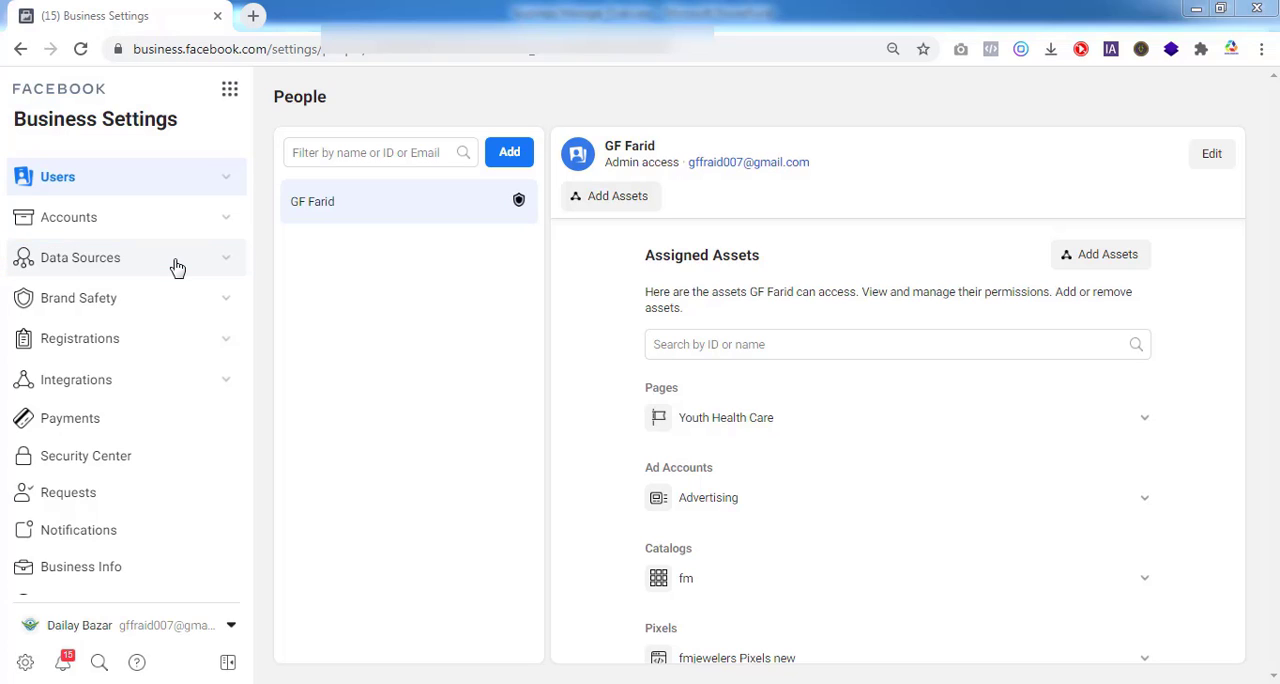
Remove the assigned person from the fmjewelers Pixels new pixel under Data Sources
click(228, 263)
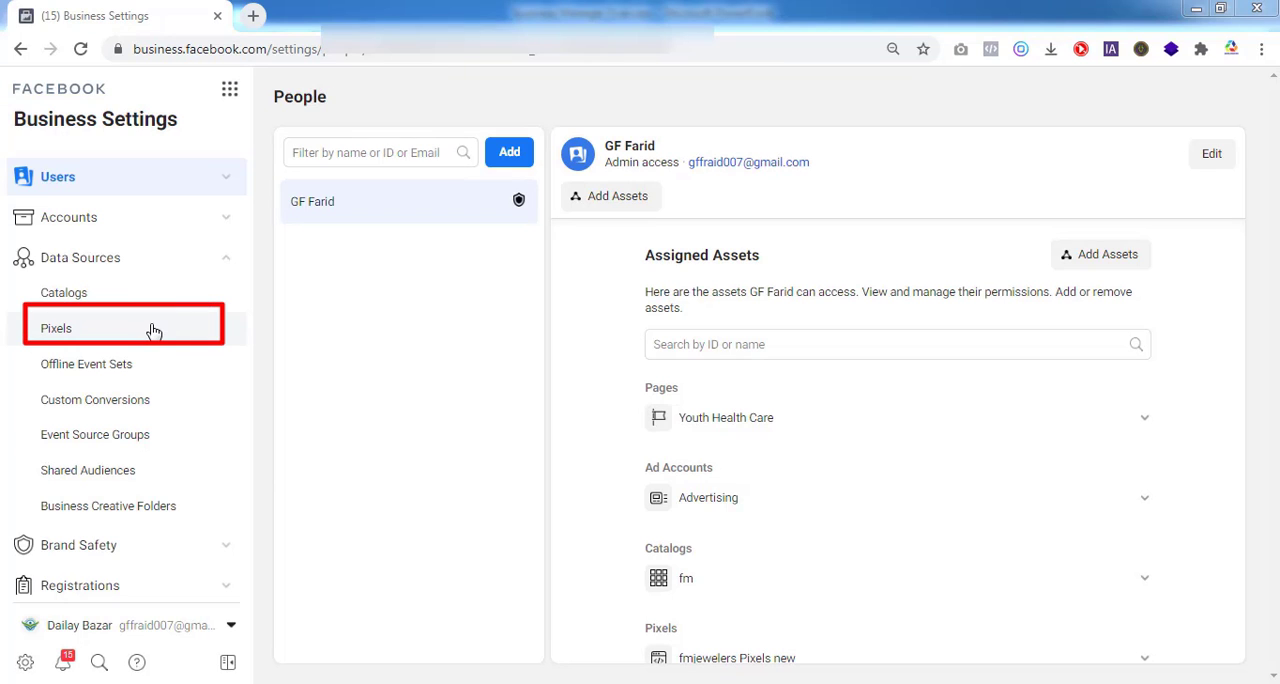
click(153, 331)
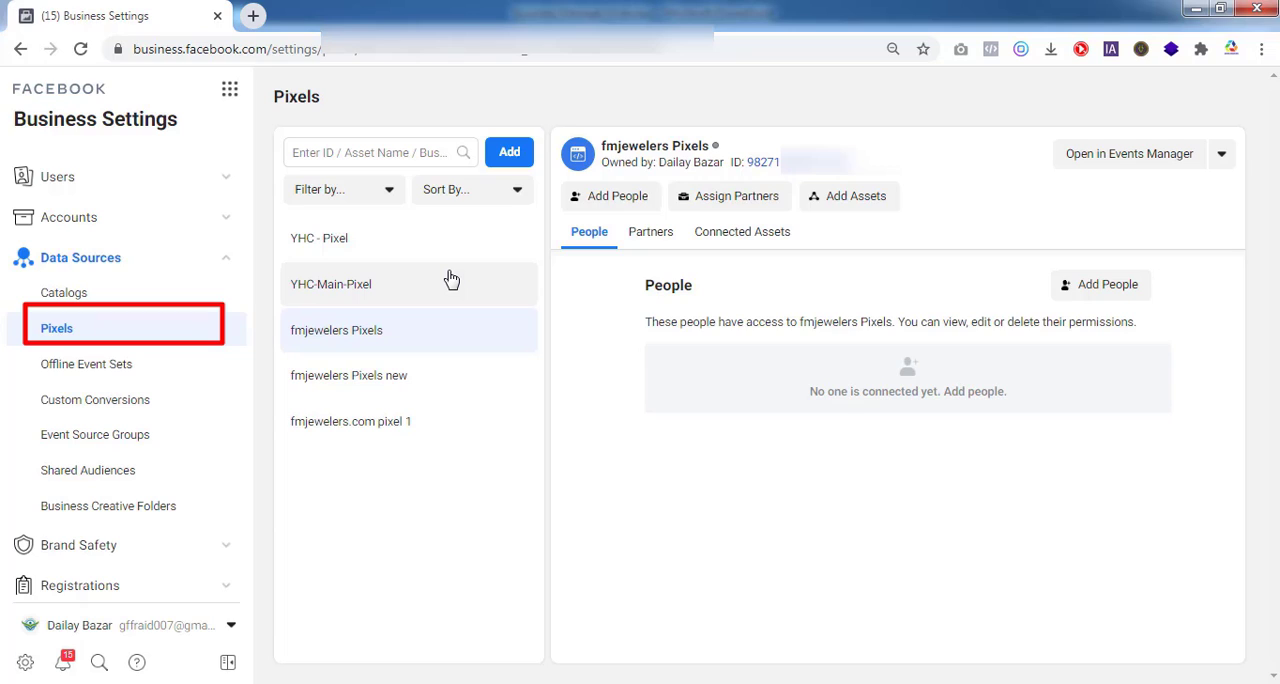
click(395, 379)
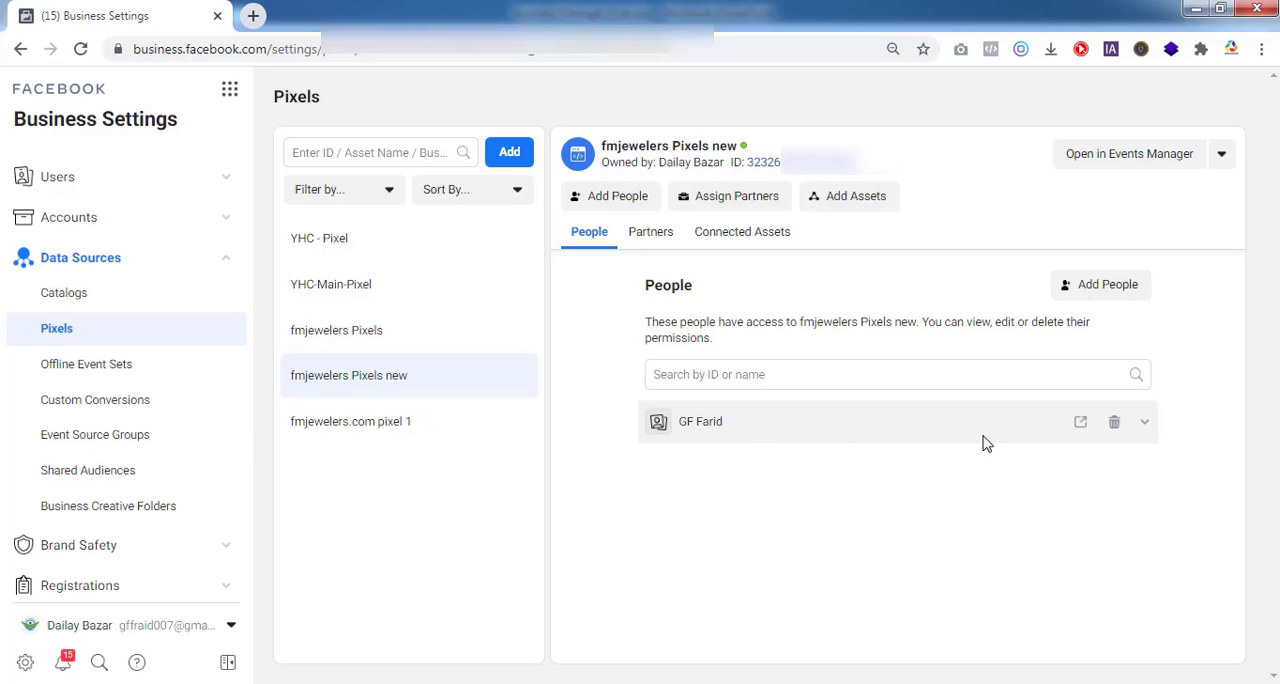
click(1115, 428)
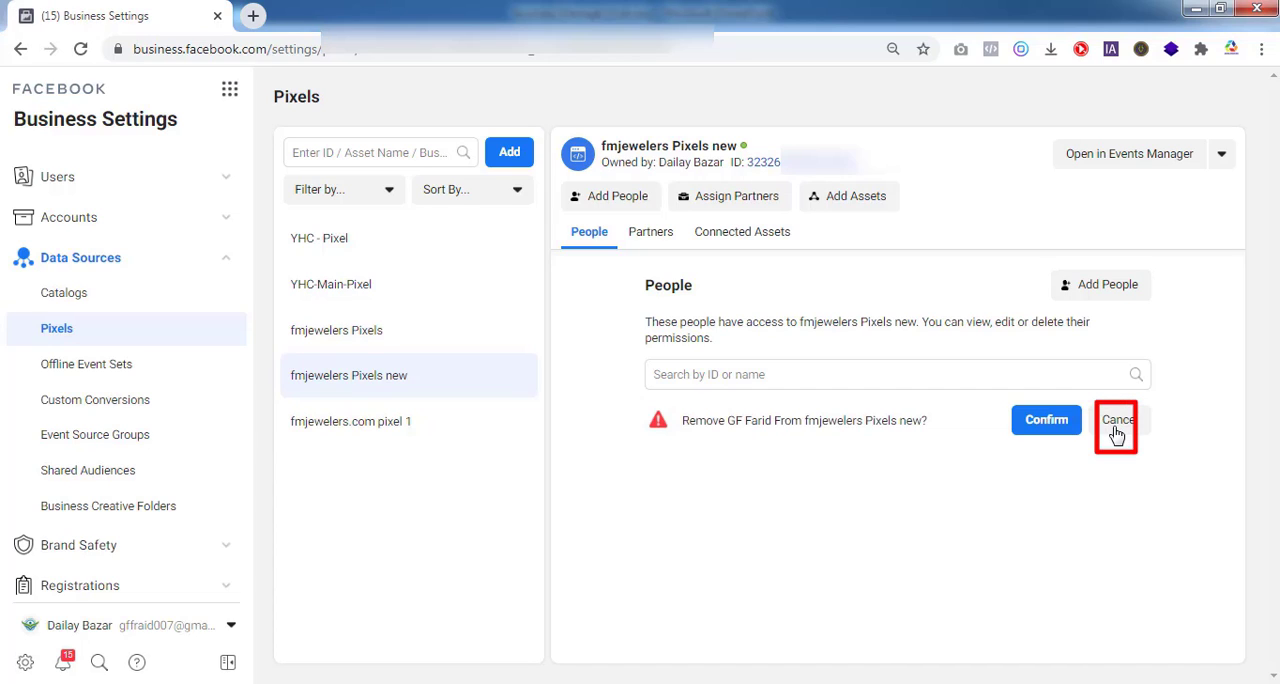
click(1047, 420)
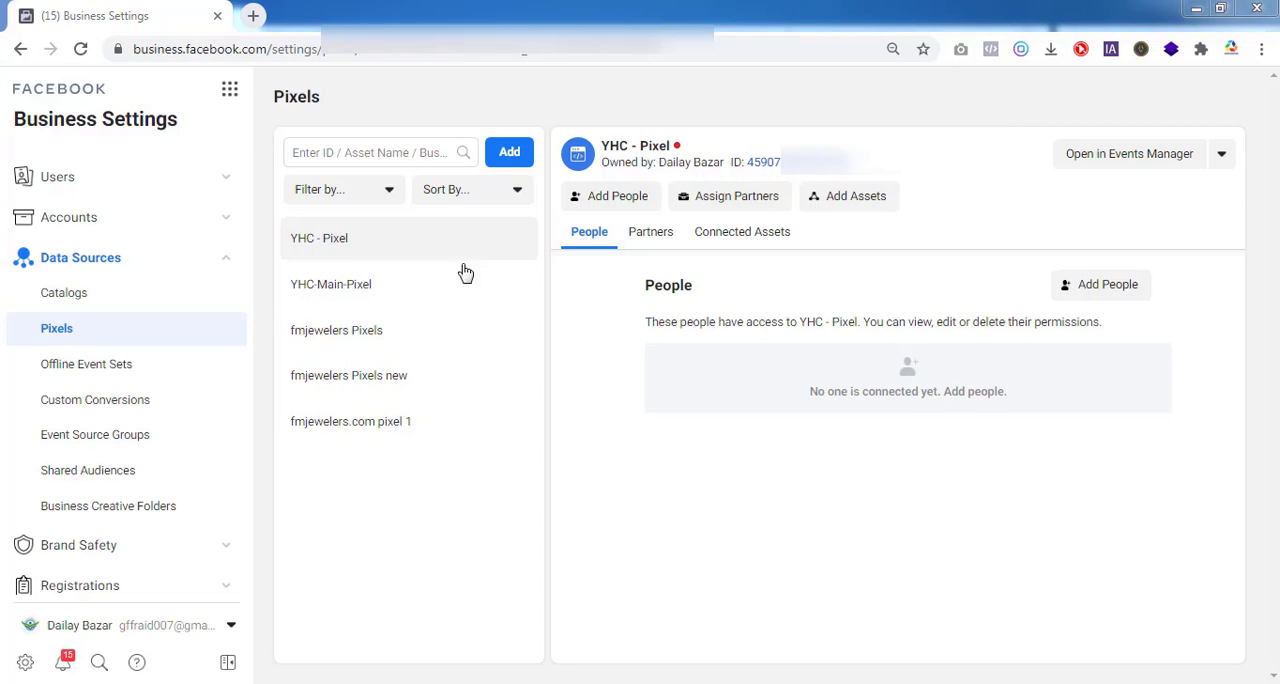
Add the person back to fmjewelers Pixels new with Manage Pixel admin access
click(419, 379)
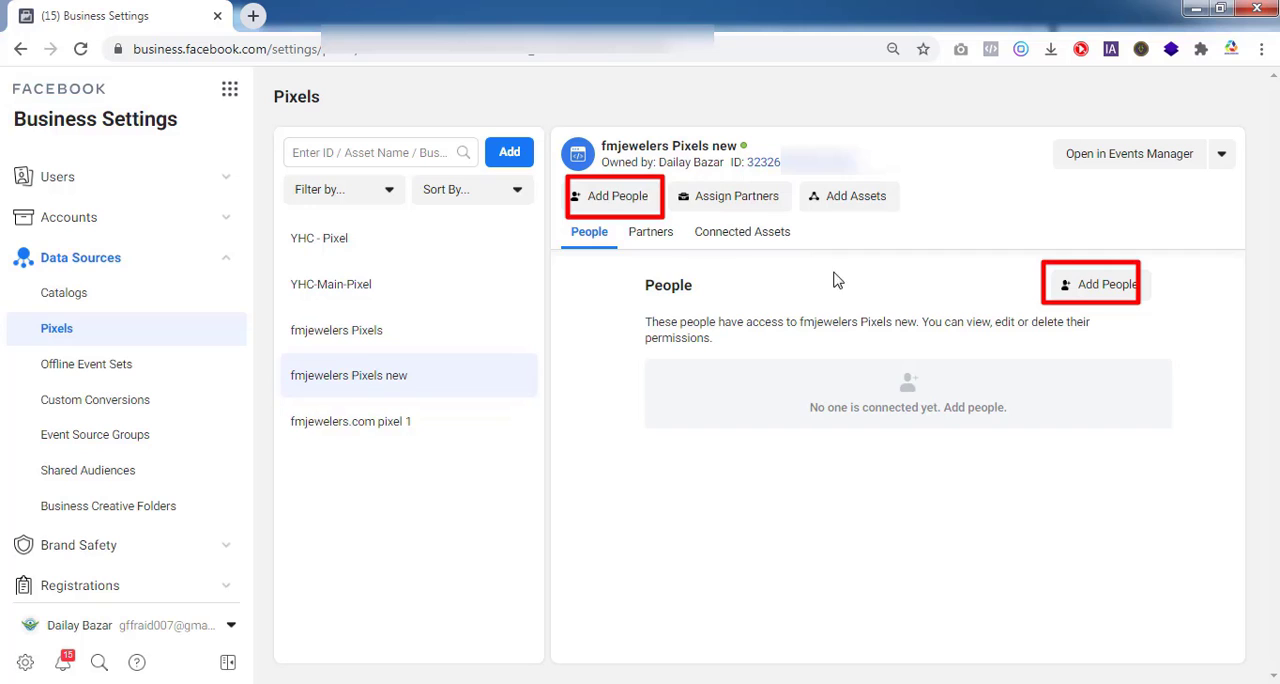
click(622, 200)
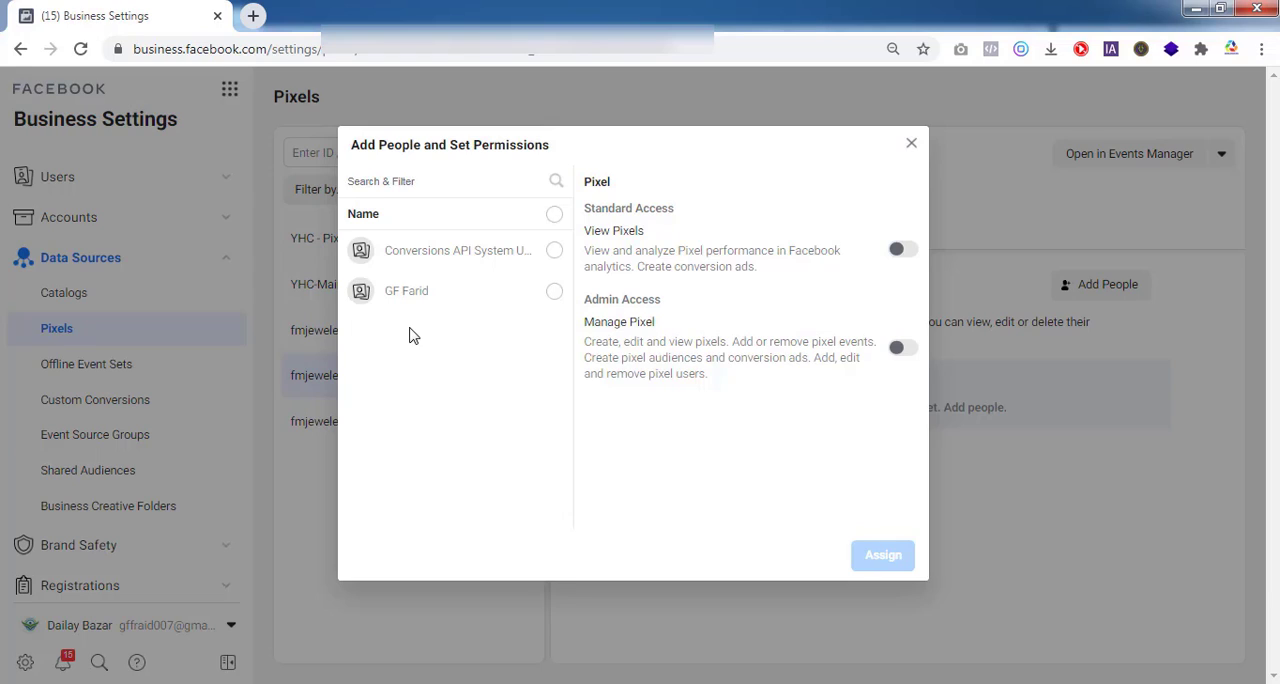
click(554, 292)
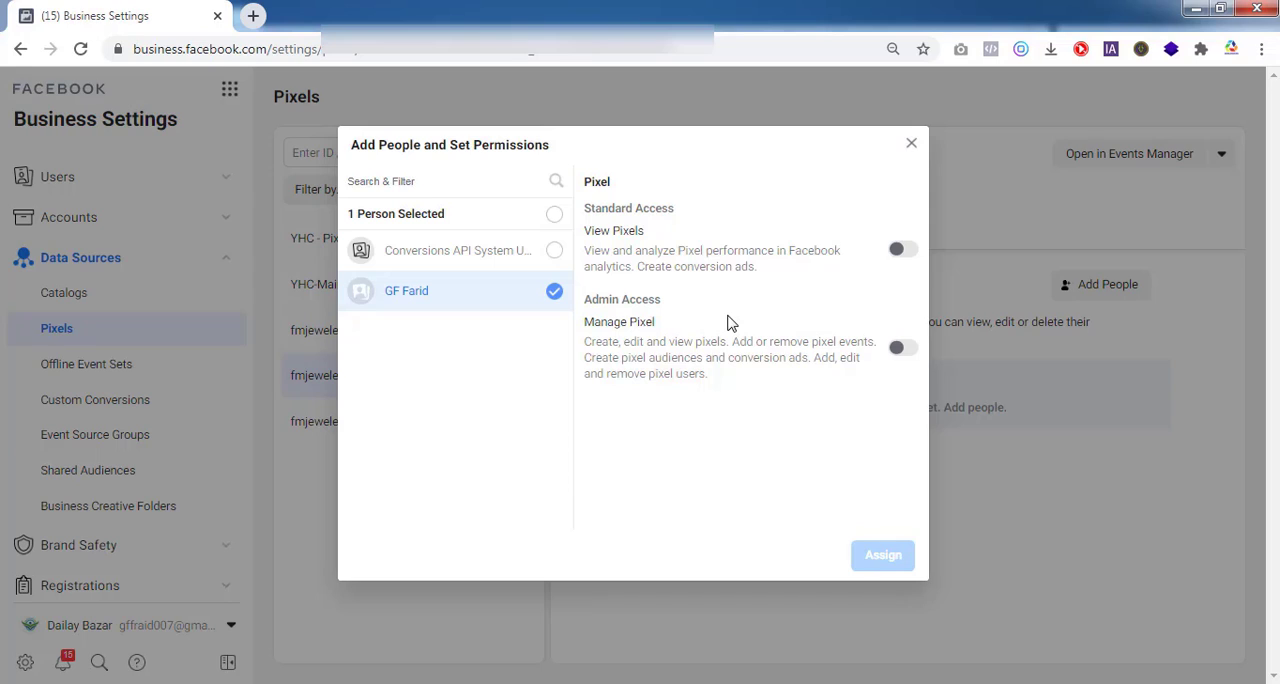
click(897, 249)
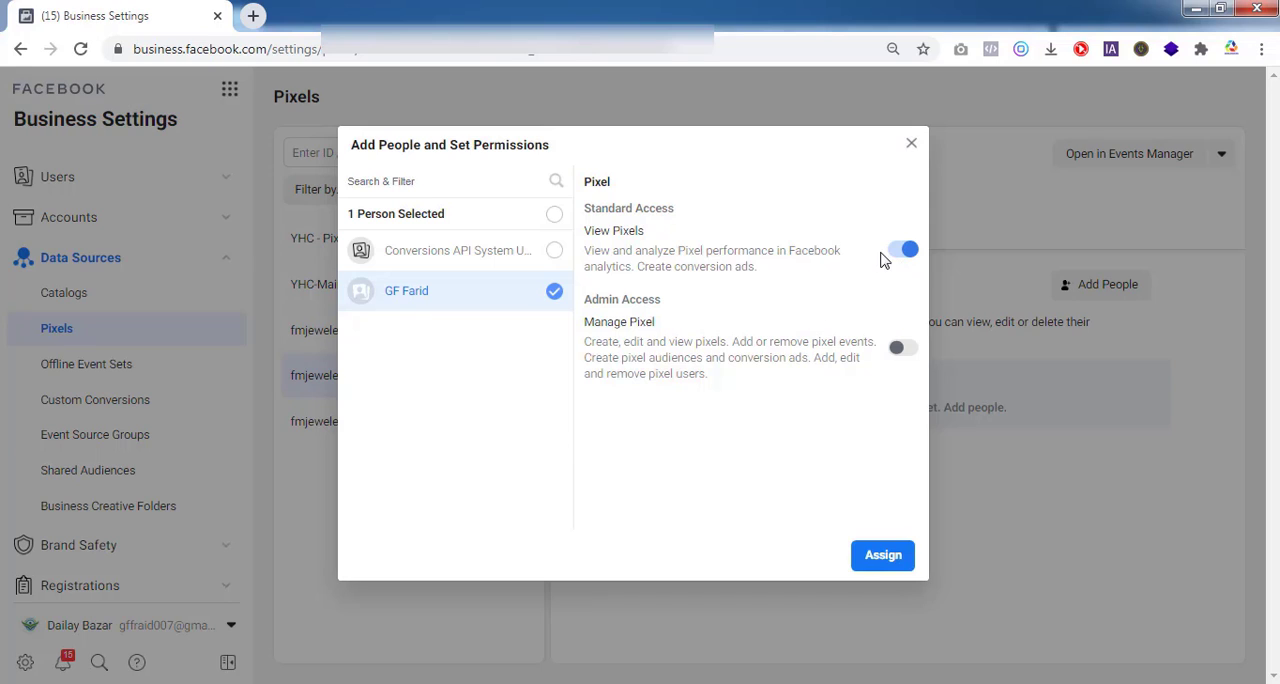
click(900, 253)
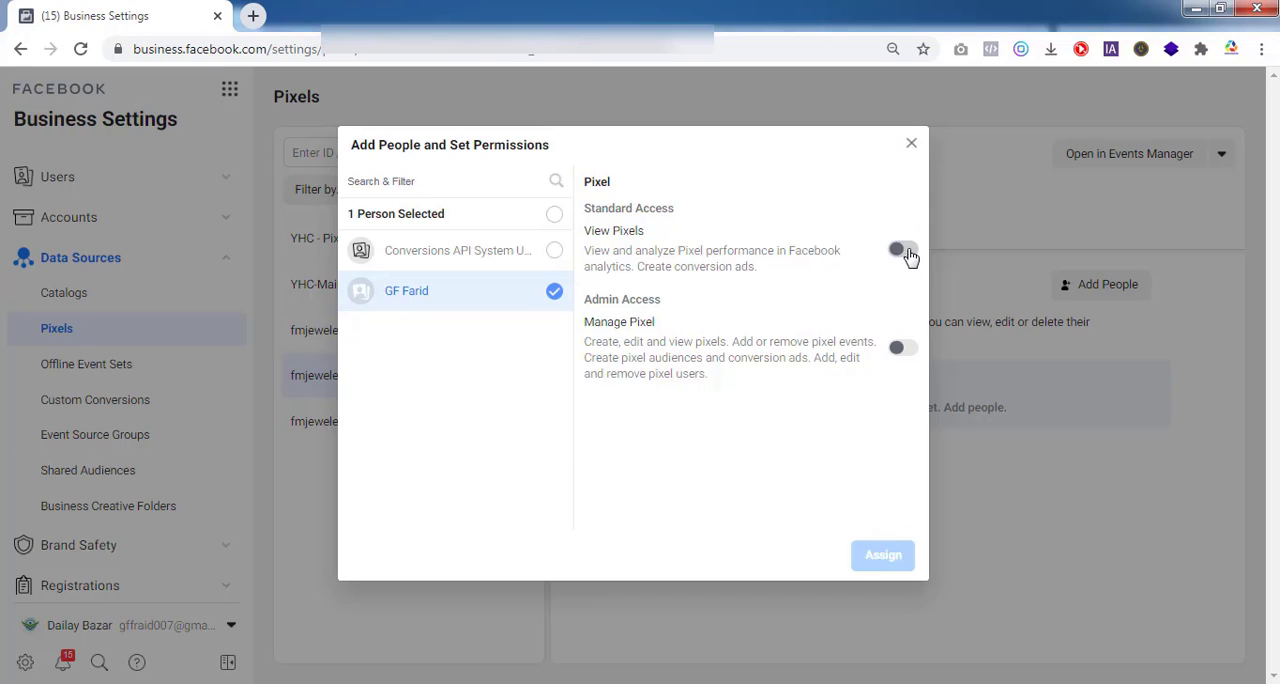
click(908, 252)
click(909, 253)
click(906, 352)
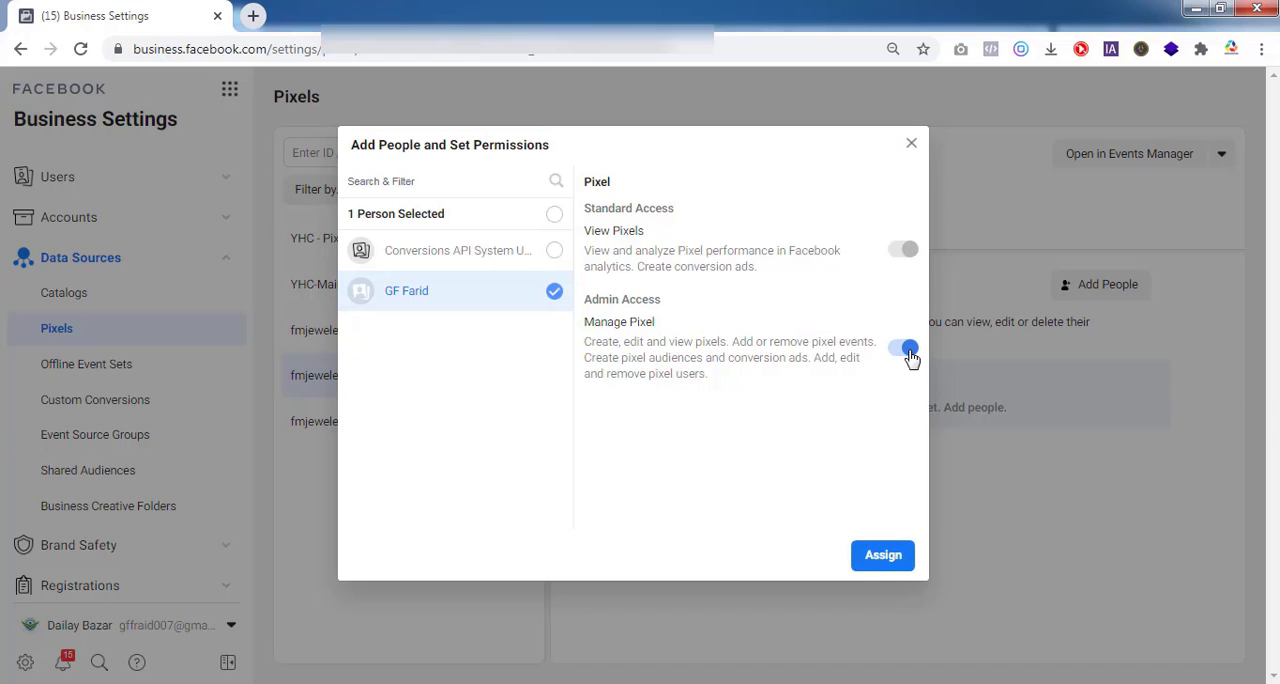
click(885, 558)
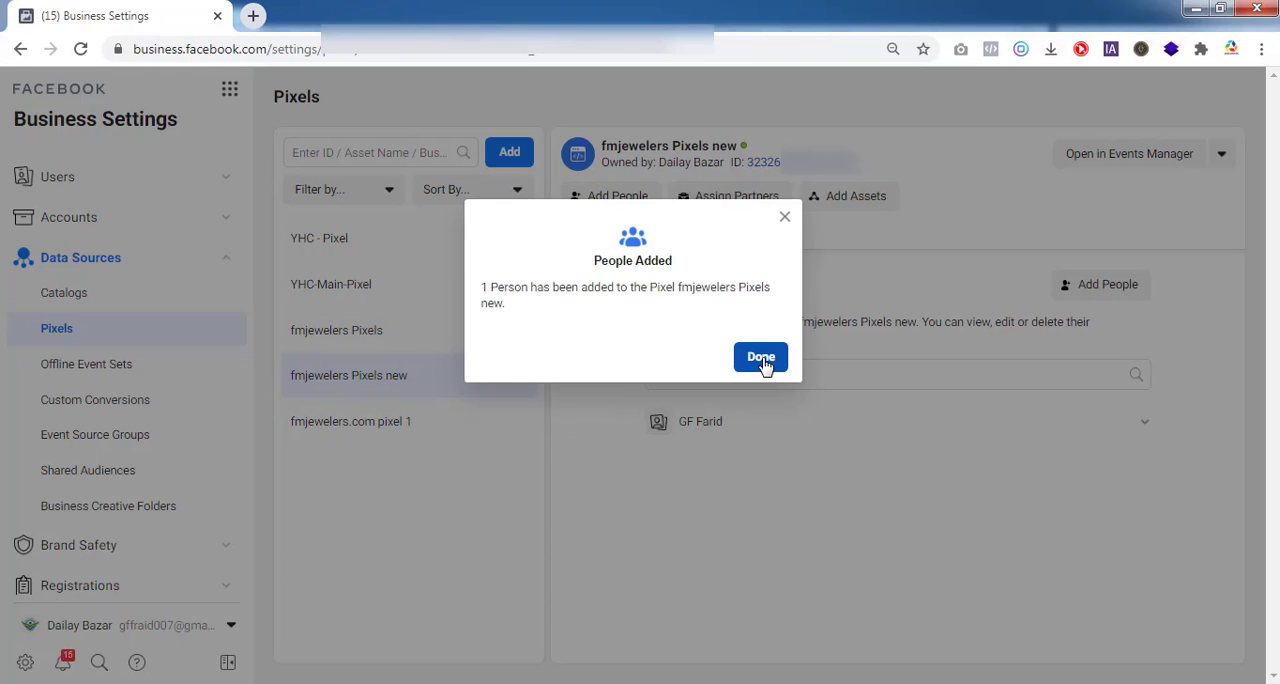
click(761, 358)
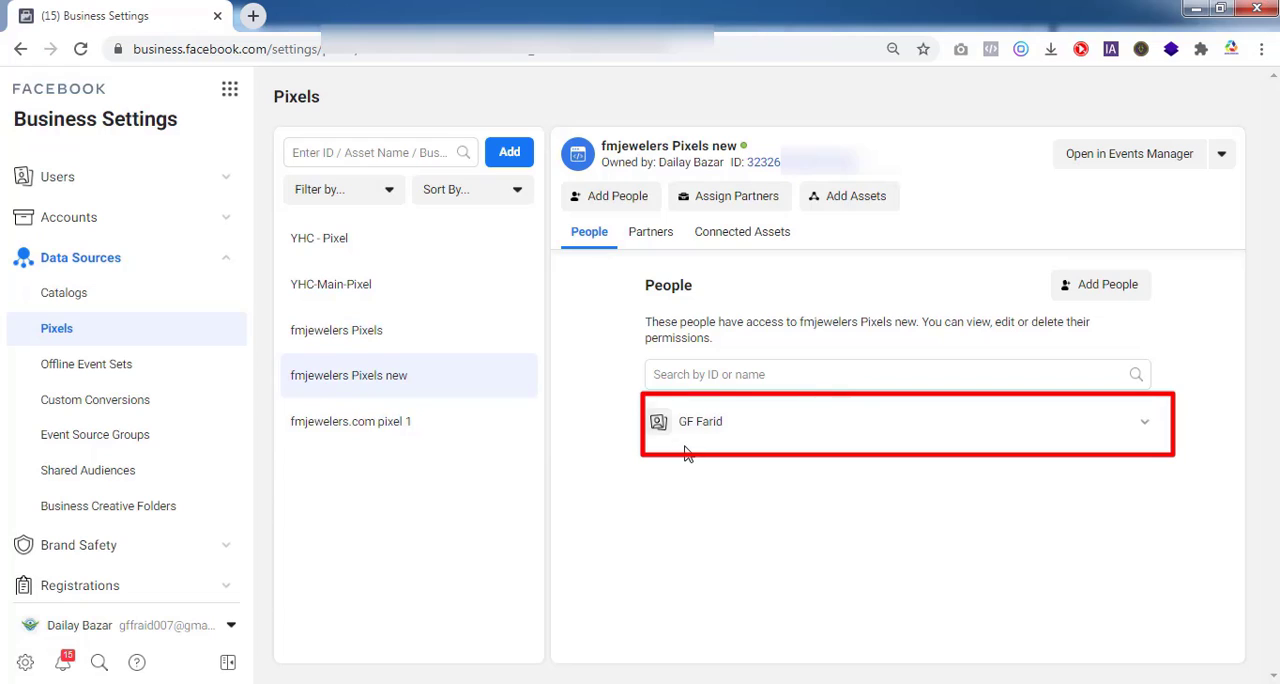
mouse_move(729, 441)
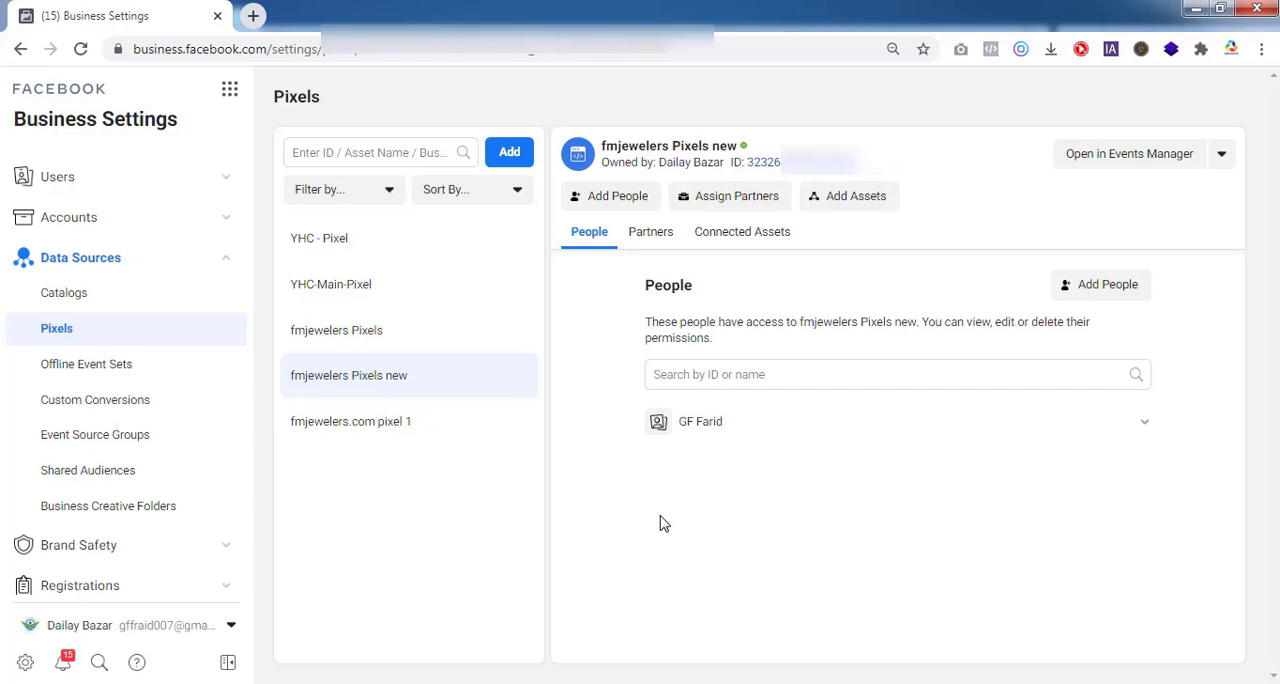
click(734, 200)
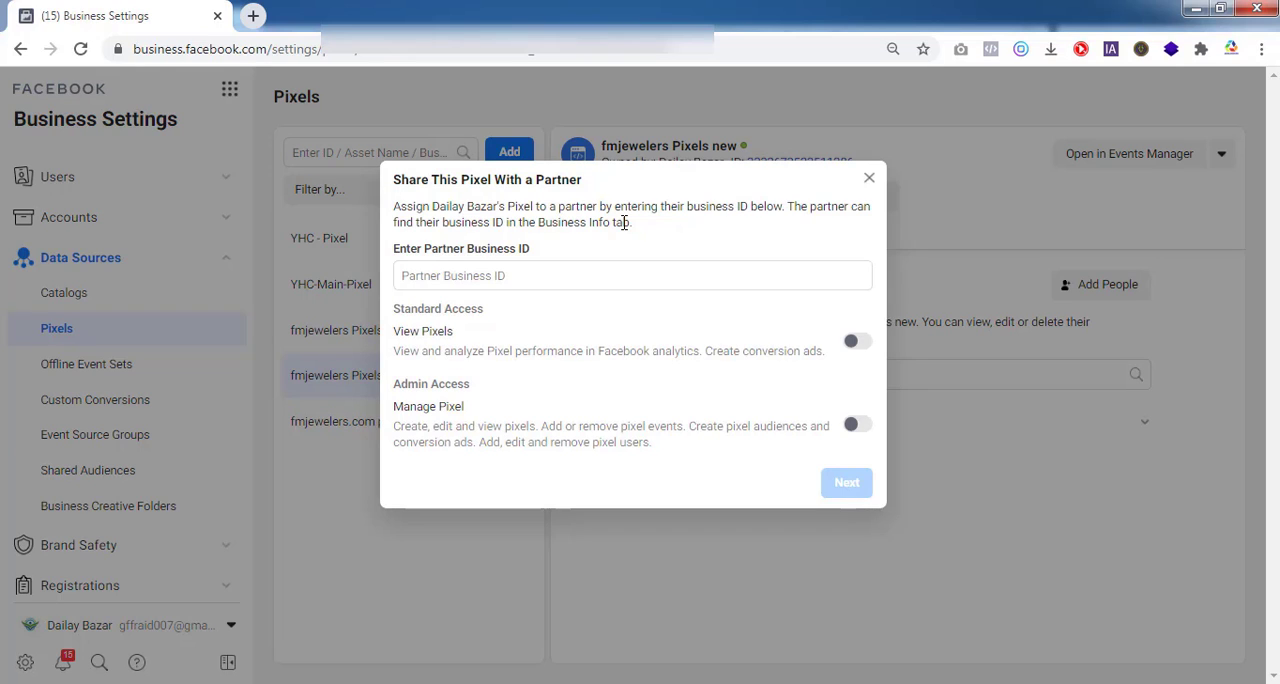
click(546, 279)
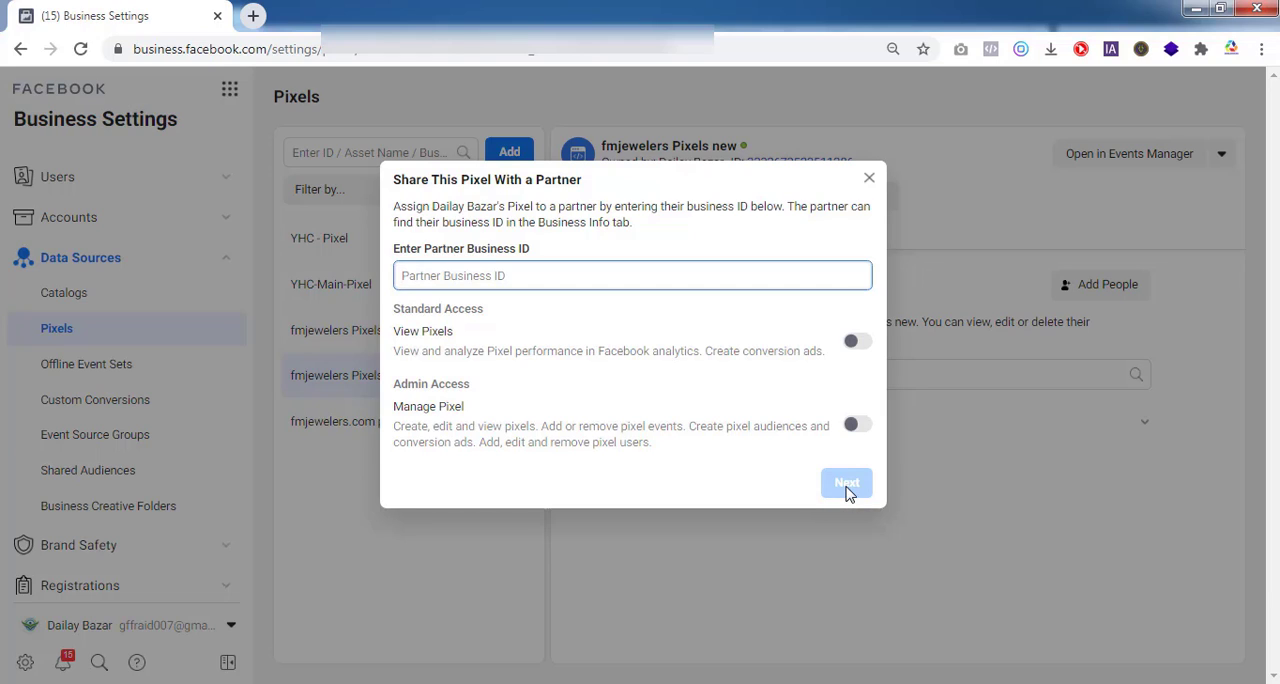
click(869, 178)
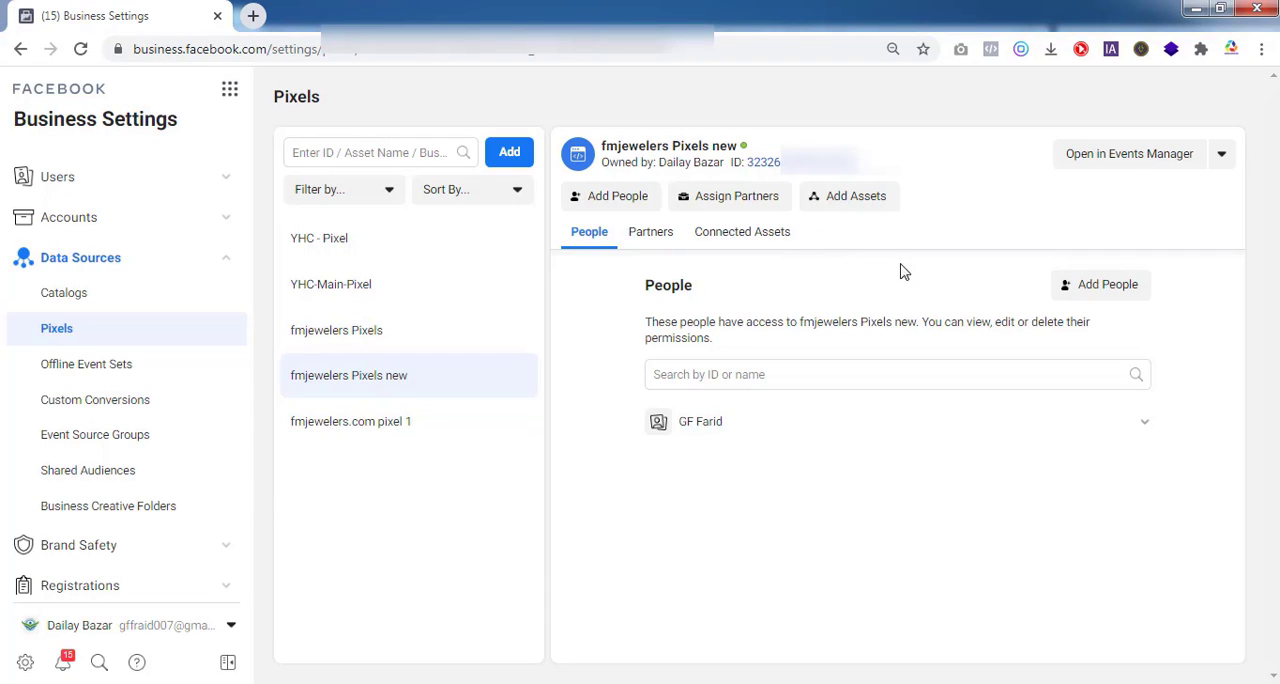
Connect the Advertising ad account to the fmjewelers Pixels new pixel as an asset
click(866, 205)
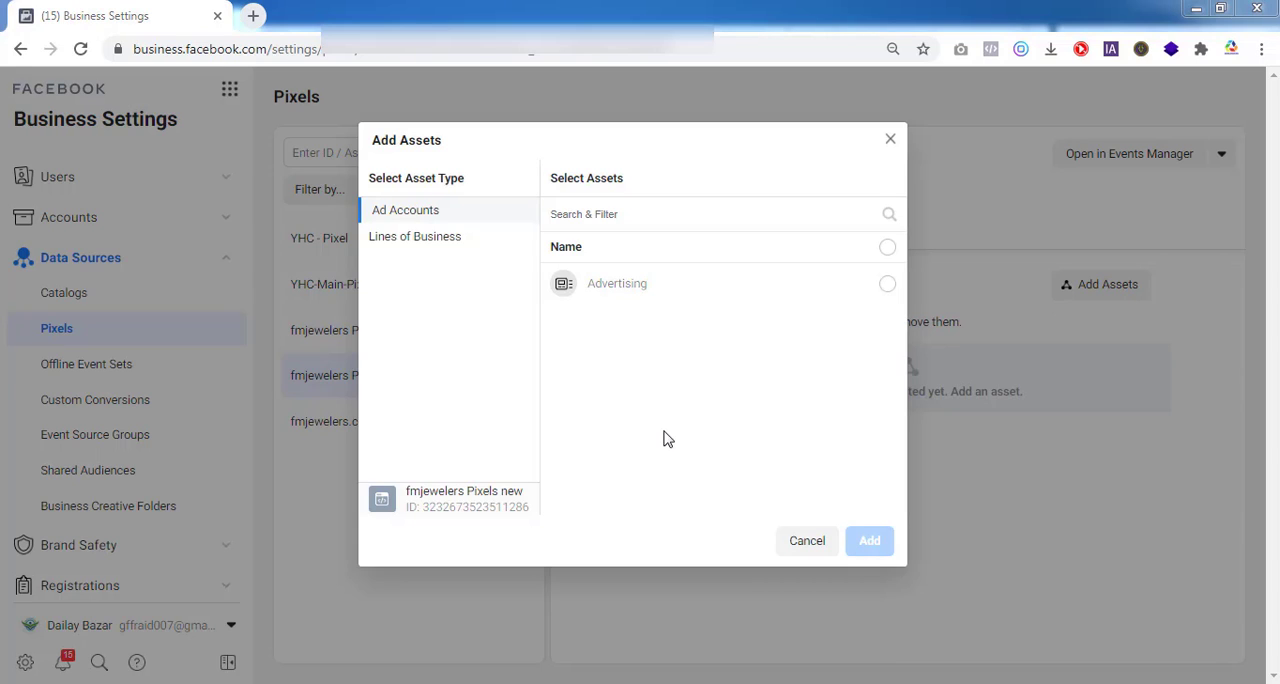
click(887, 287)
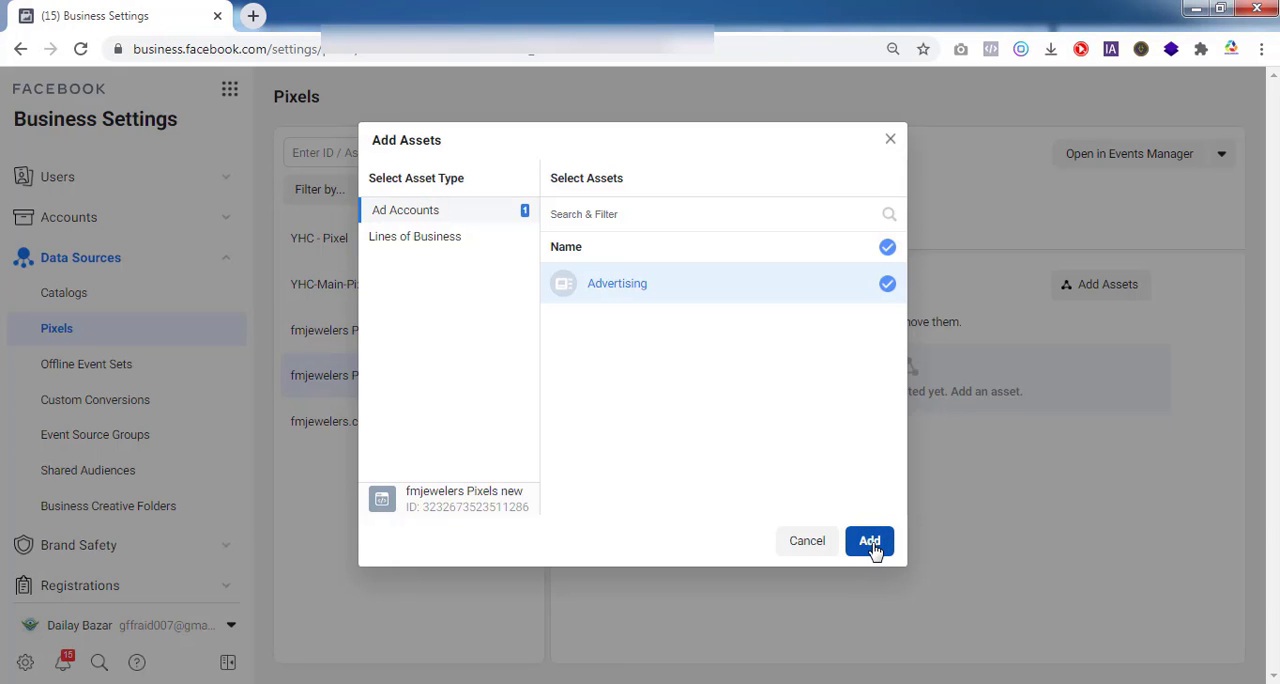
click(873, 549)
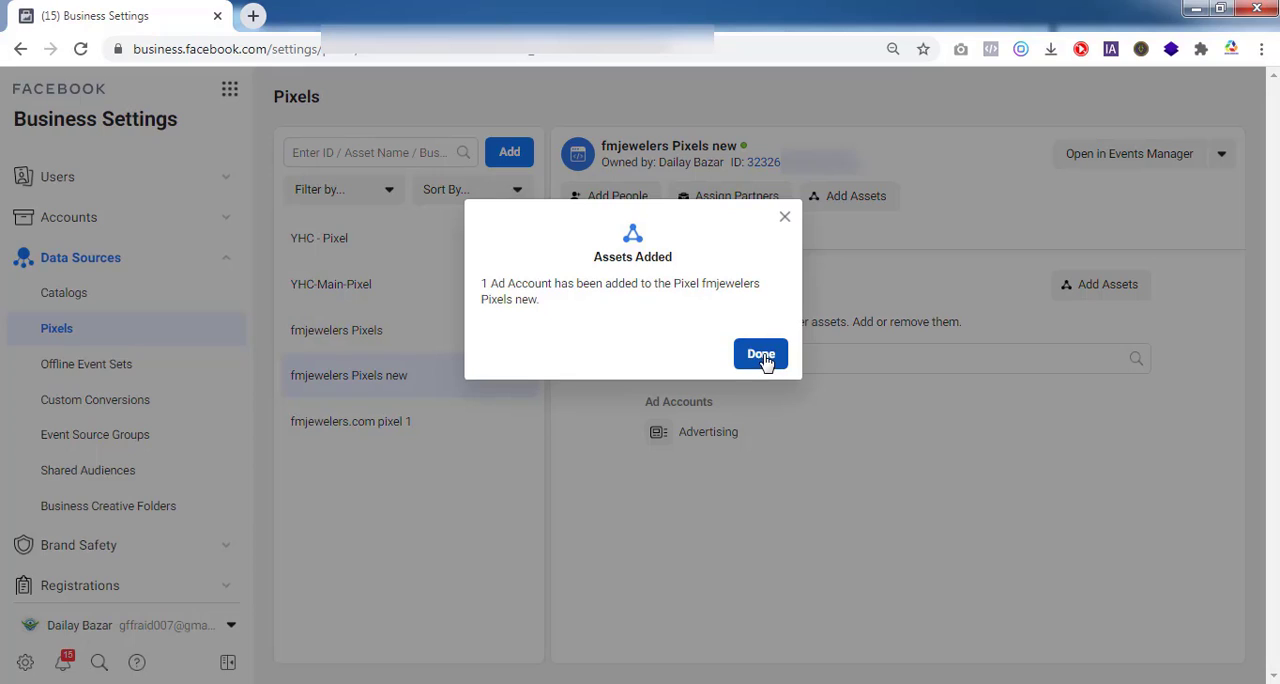
click(768, 358)
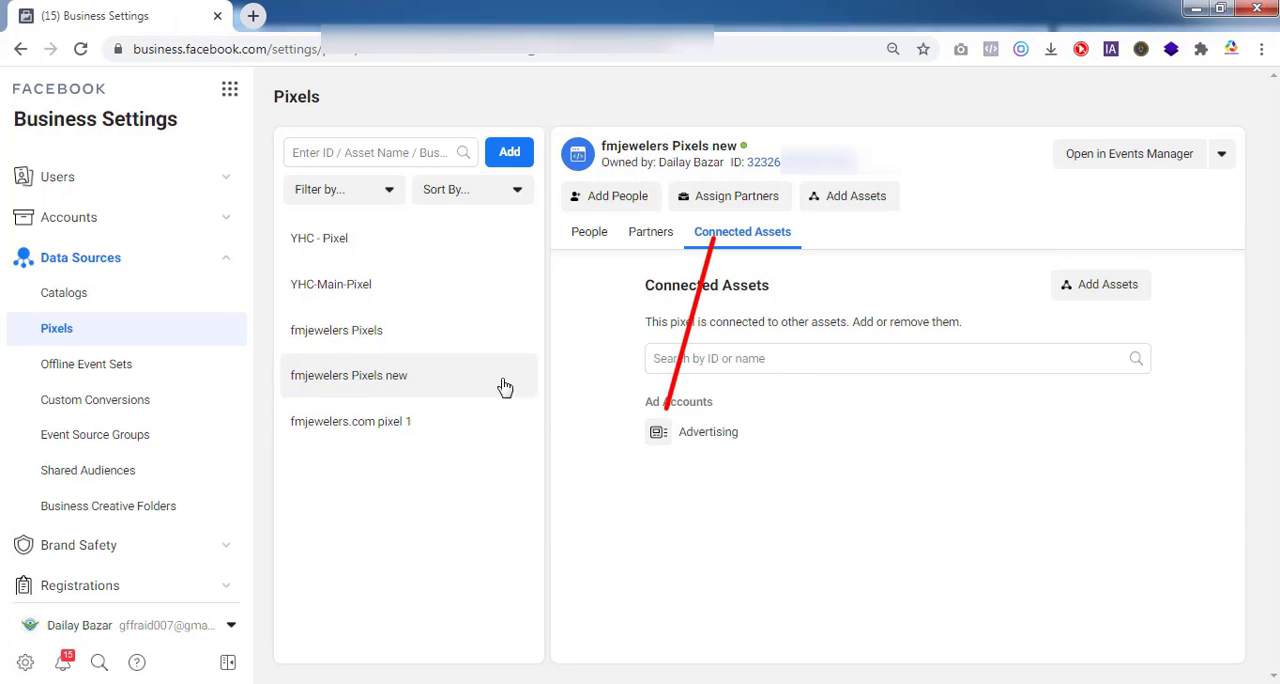
mouse_move(1134, 432)
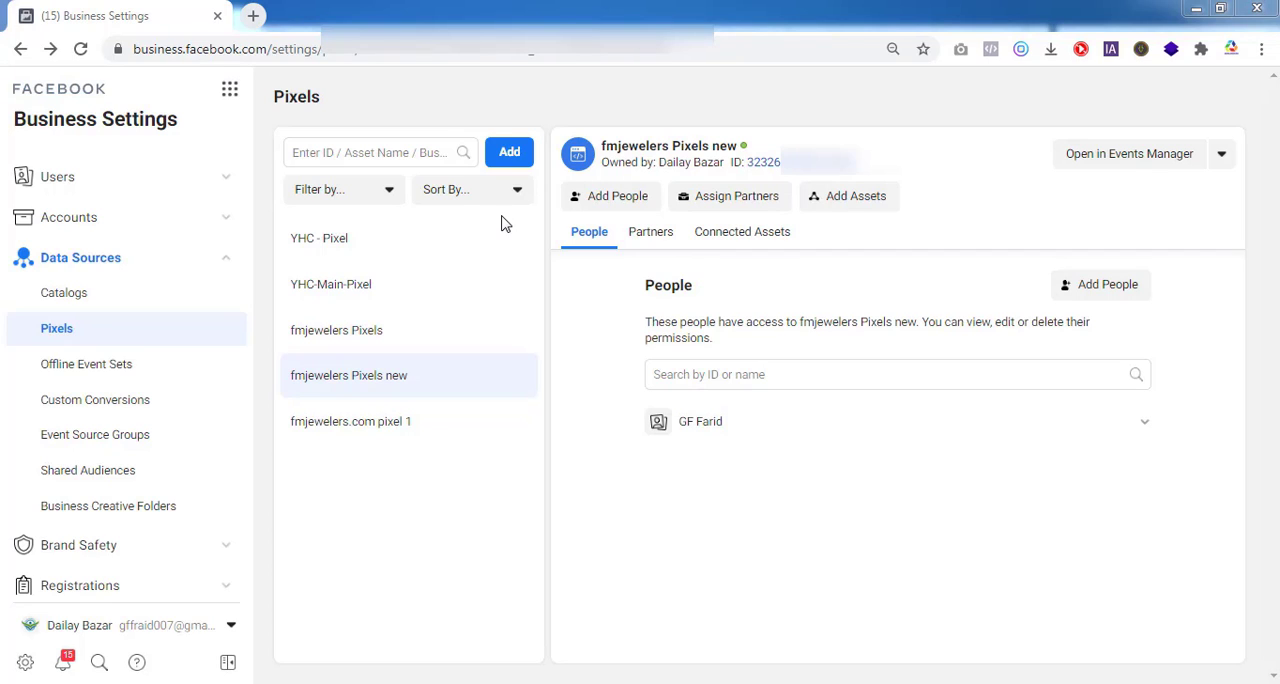
click(510, 155)
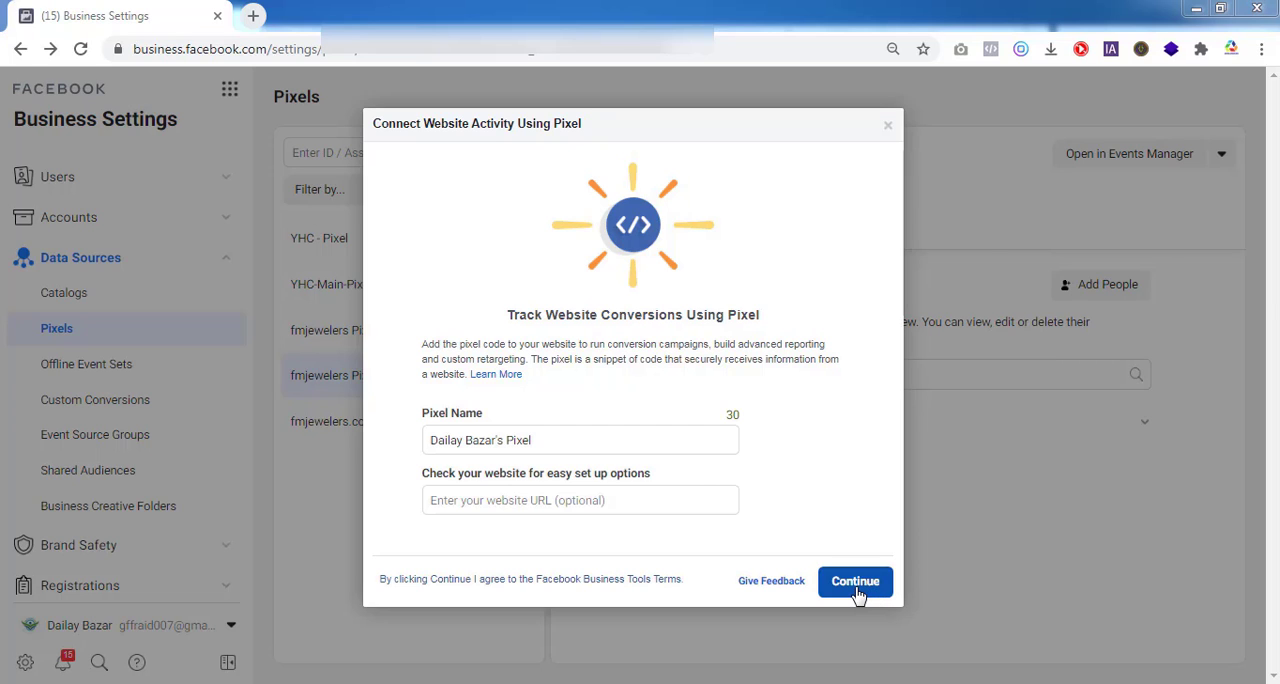
click(855, 585)
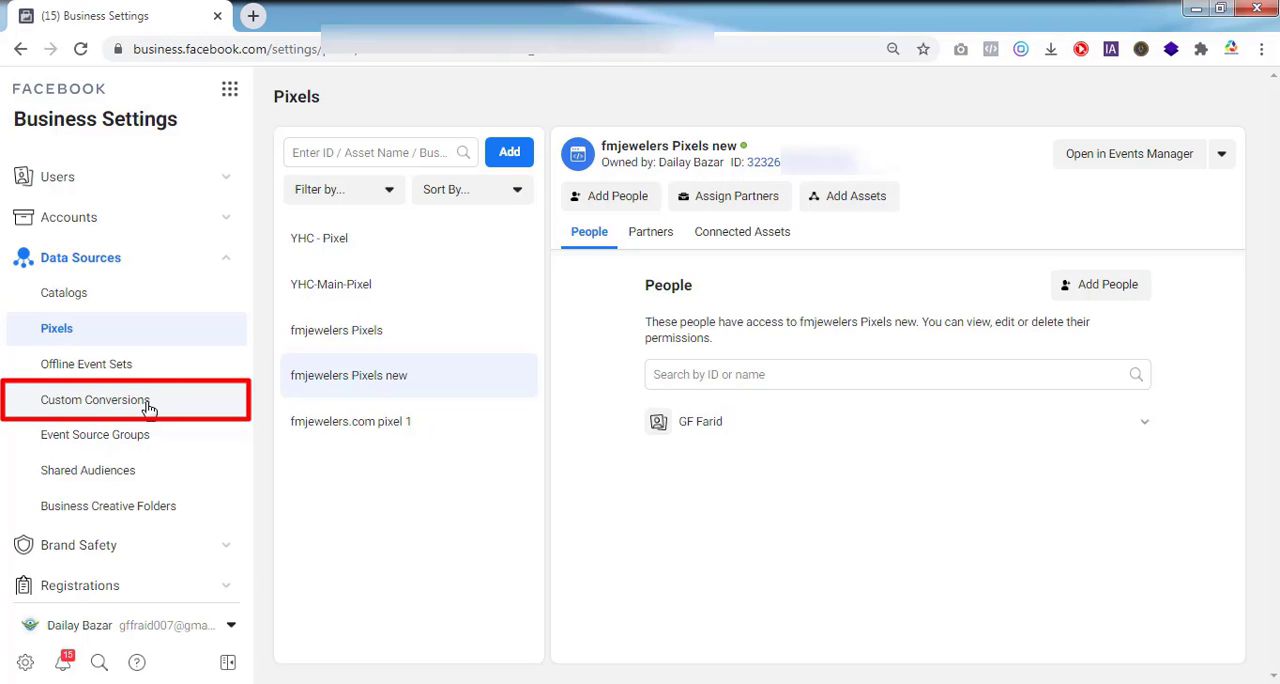
Browse the custom conversions, opening All Shop Category and Initiate Checkout Process
click(147, 405)
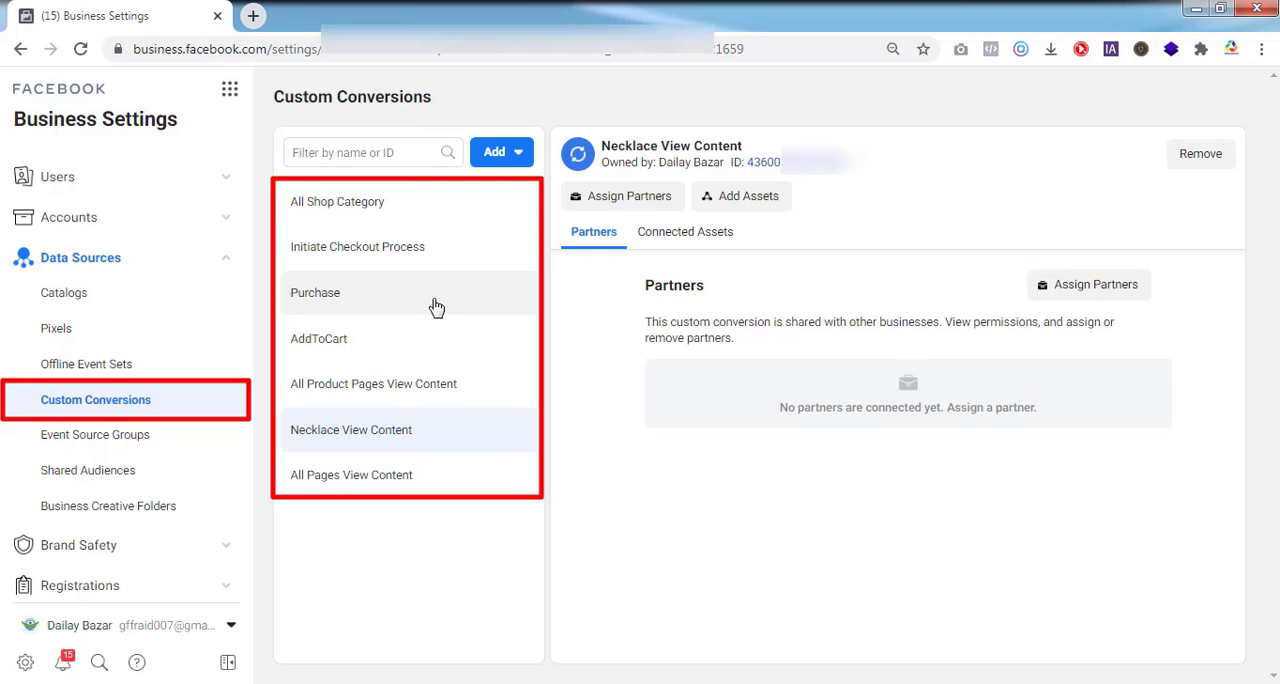
click(421, 205)
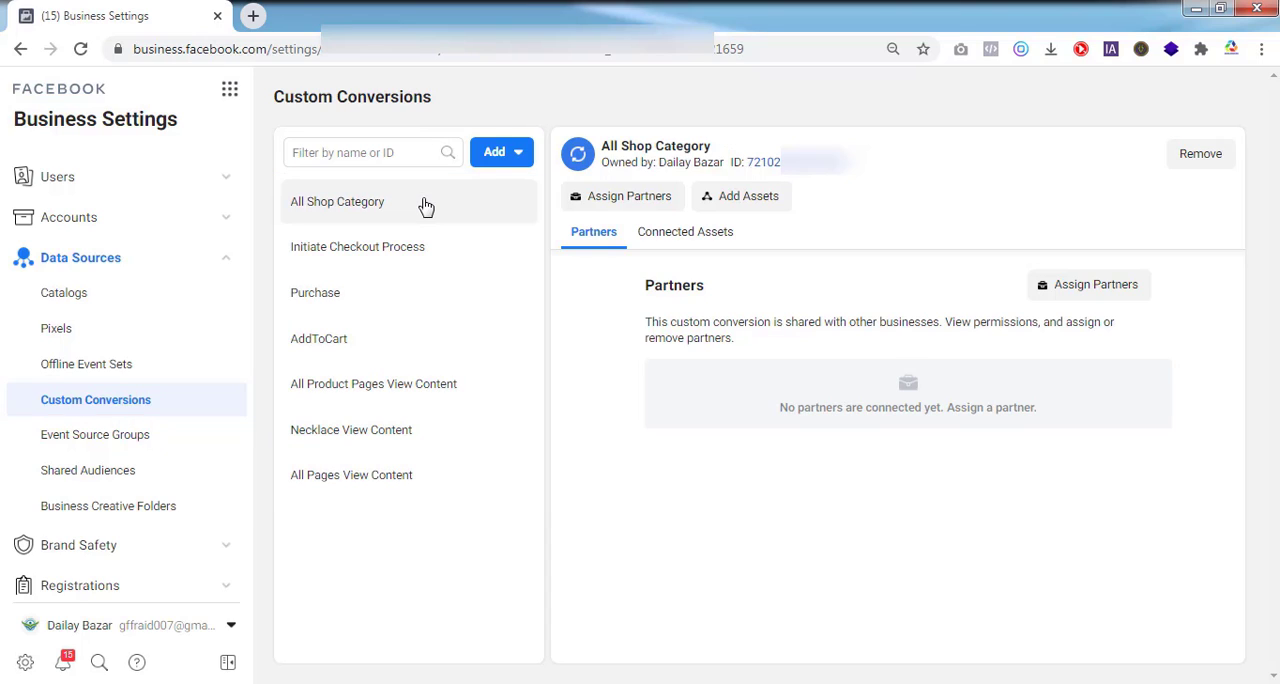
click(421, 253)
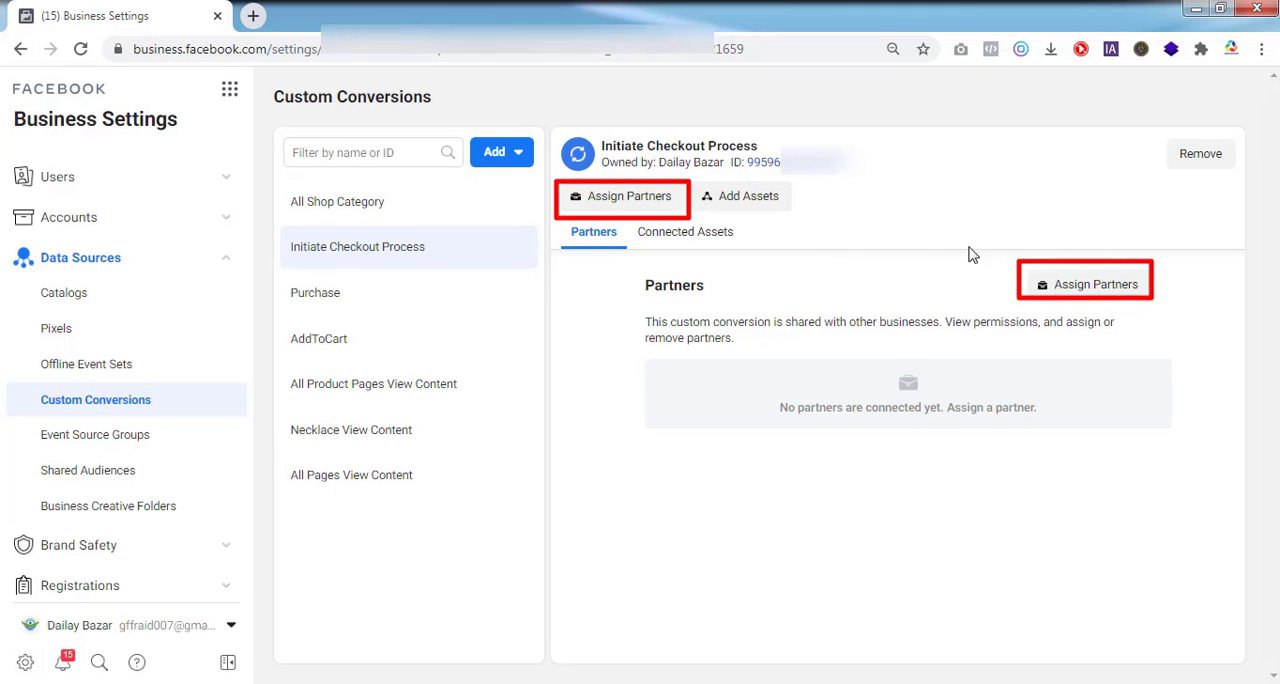
click(632, 198)
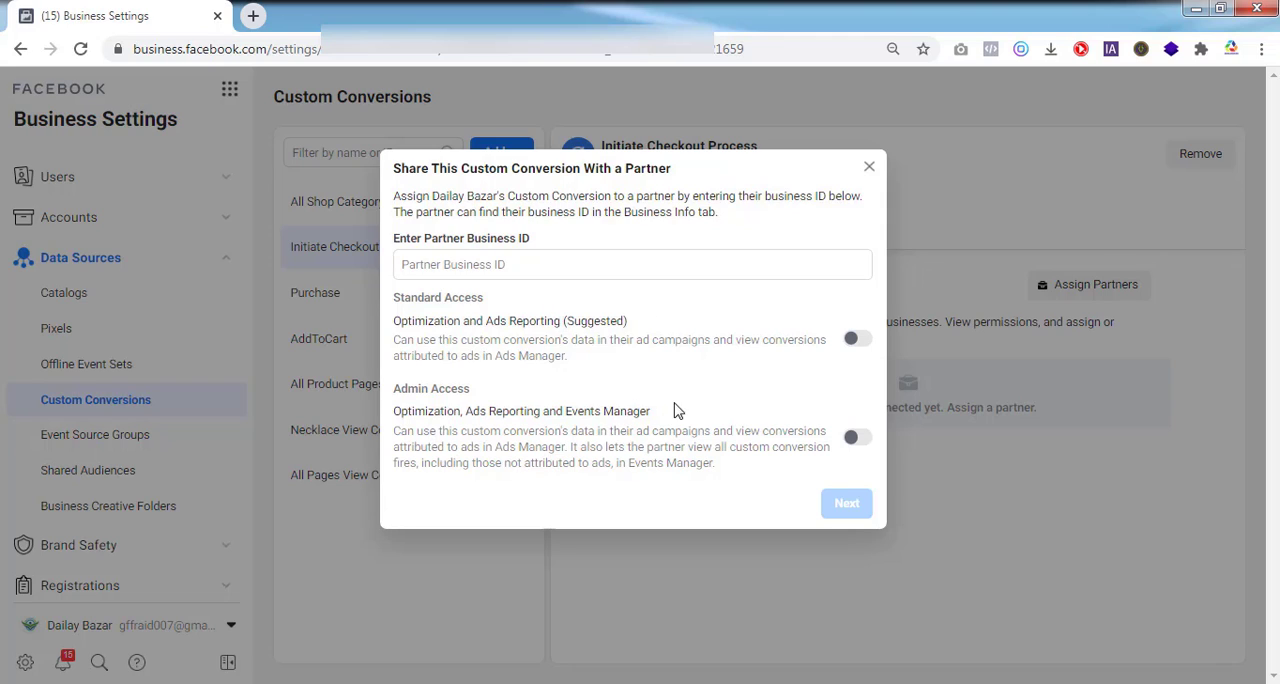
click(866, 341)
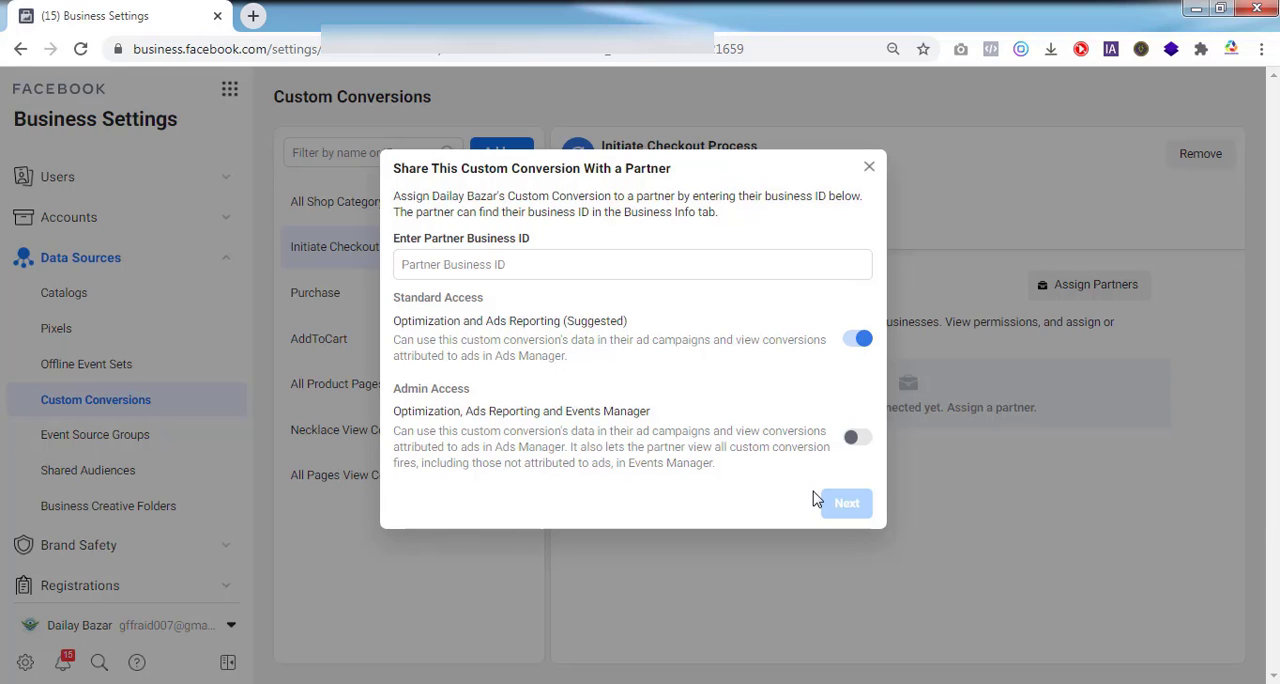
click(869, 167)
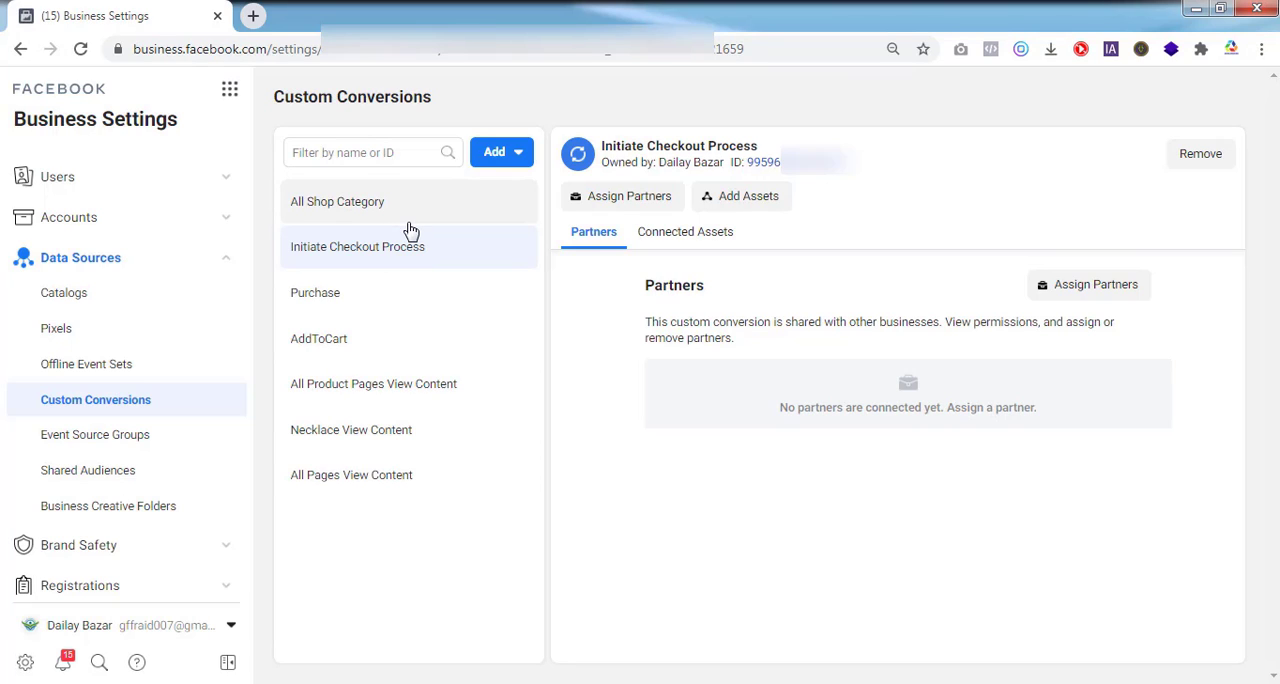
Review the Purchase and Initiate Checkout Process conversions and open the options for adding a custom conversion
click(331, 300)
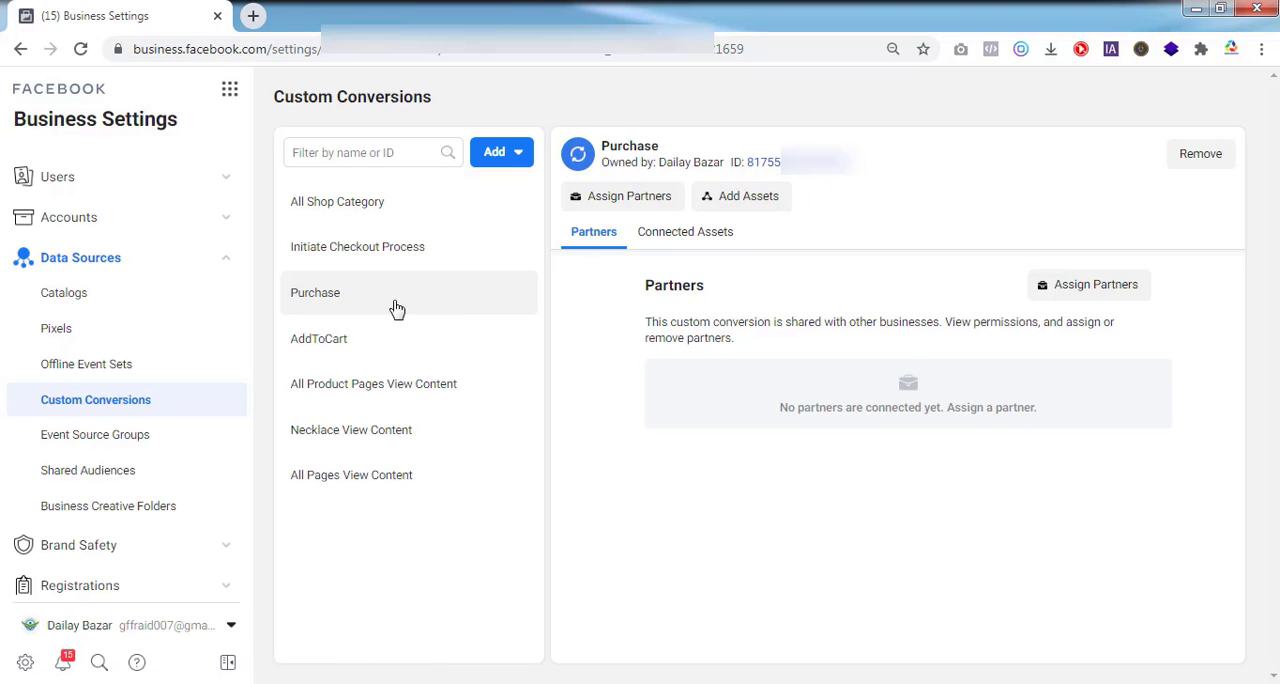
click(409, 252)
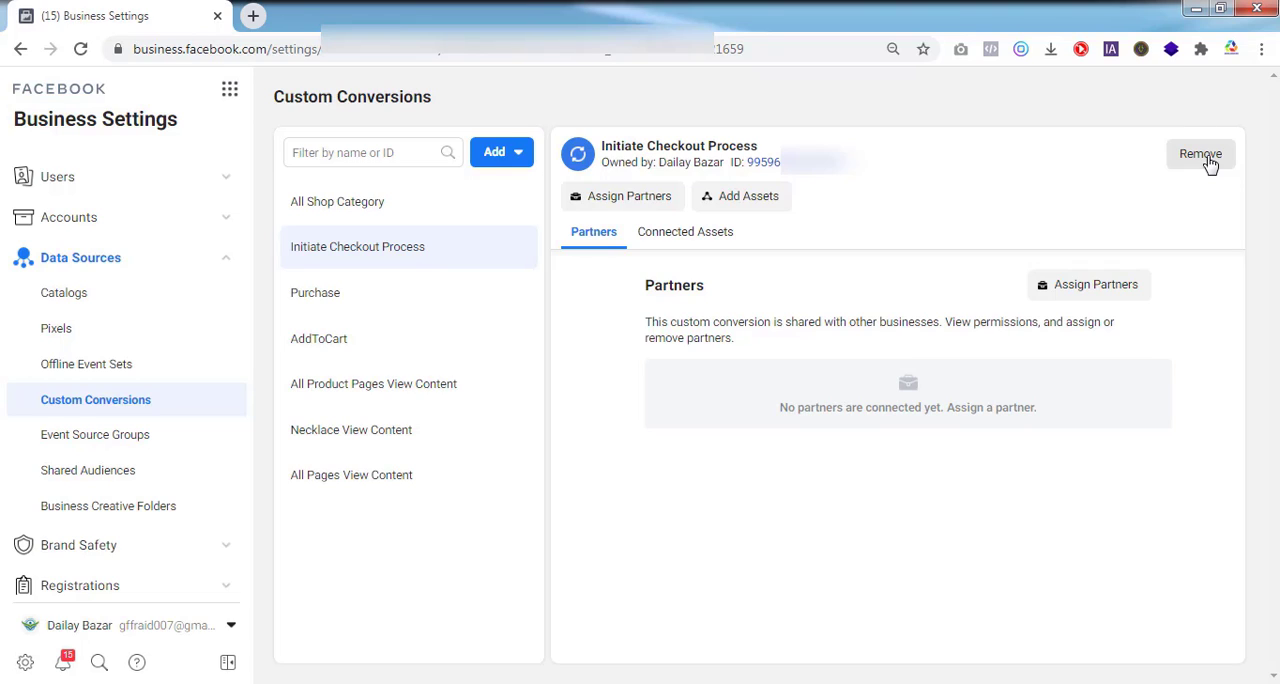
click(511, 160)
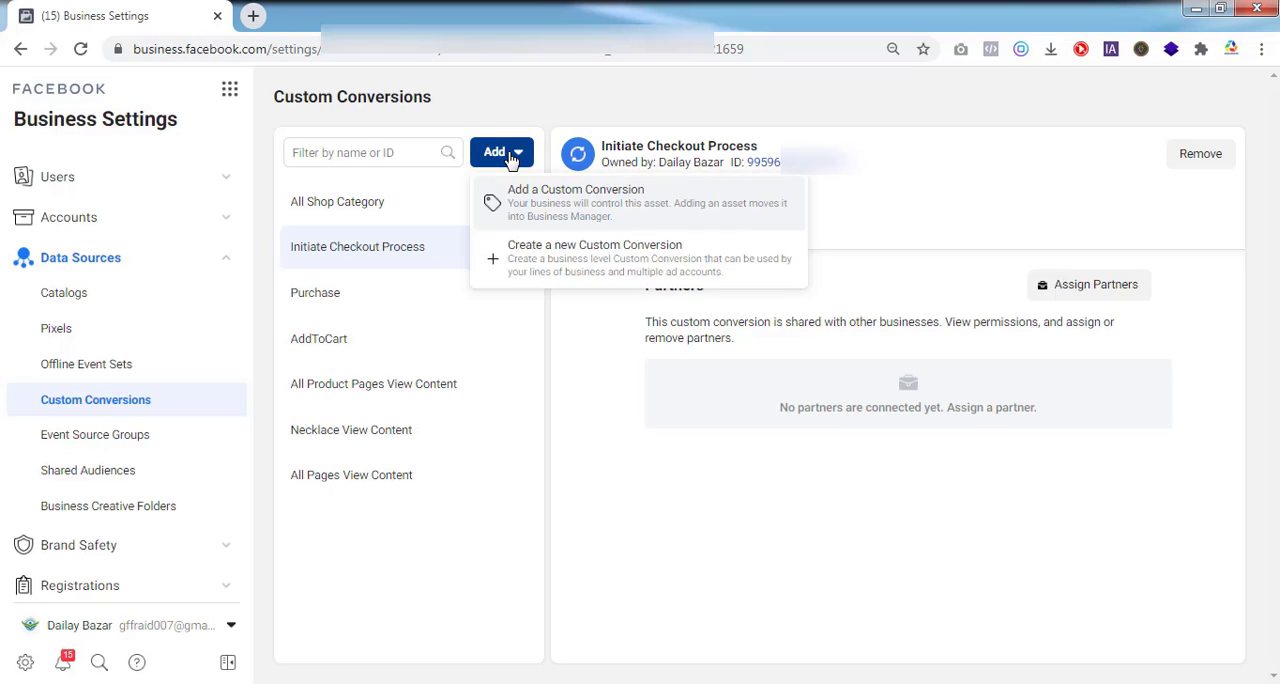